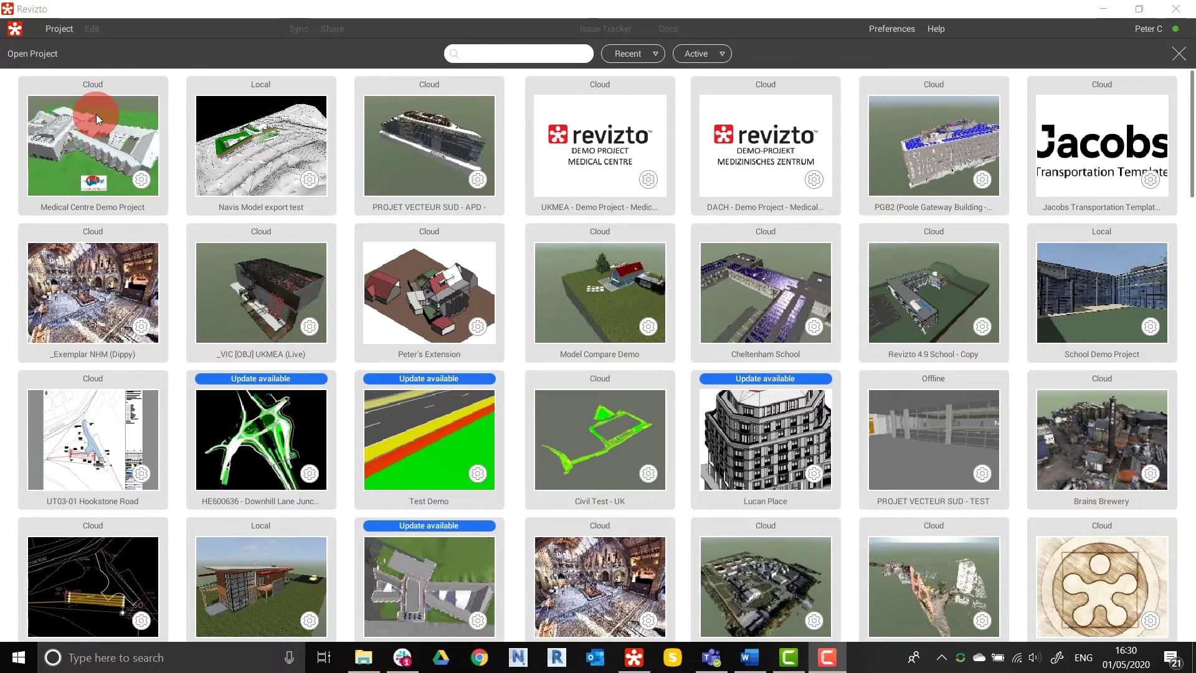
Step: Create a cloud project named 'Company Project Template' and dismiss its Share page
left_click(59, 28)
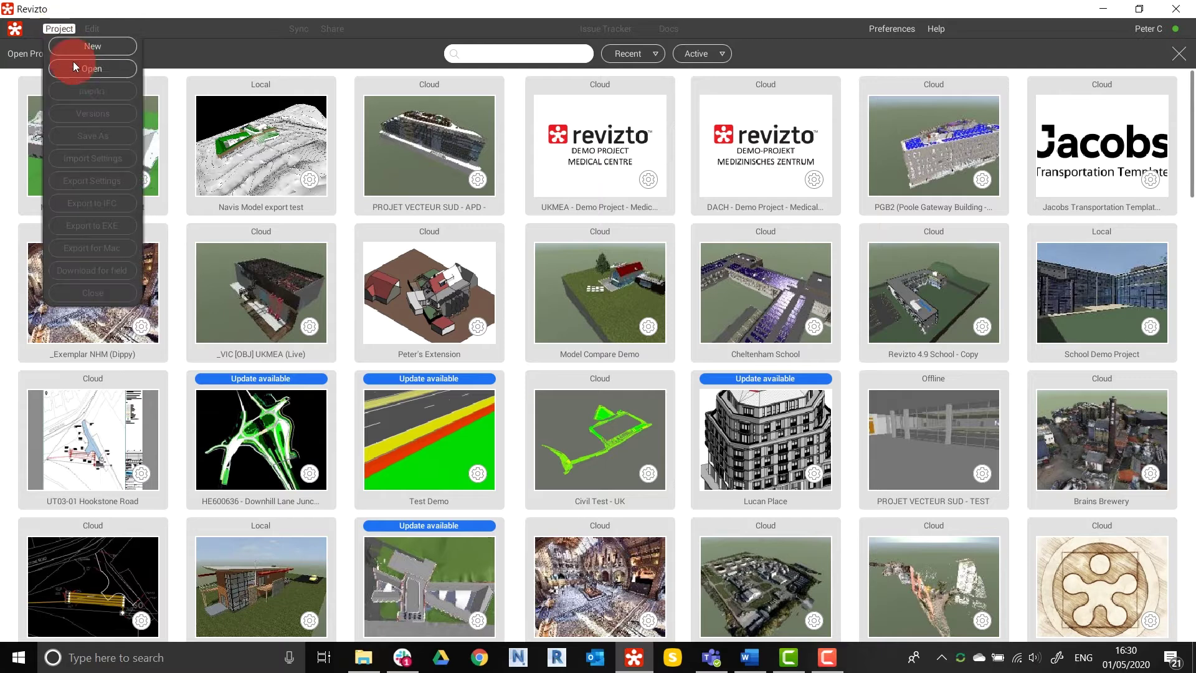
left_click(91, 45)
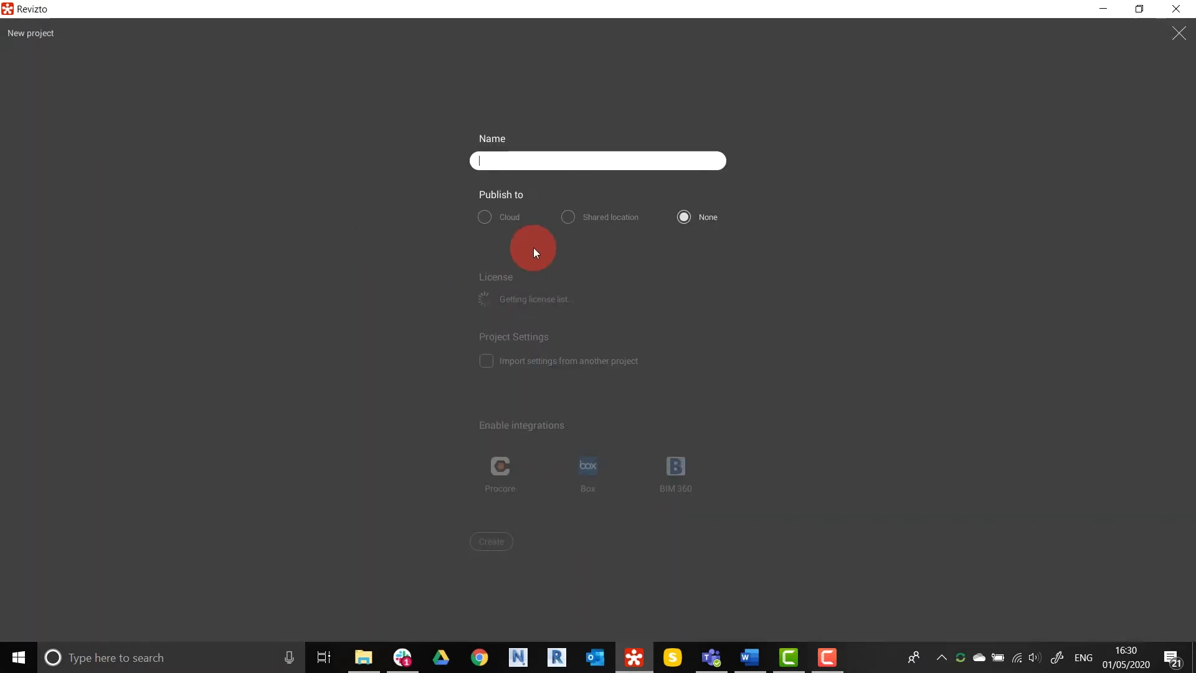
left_click(561, 161)
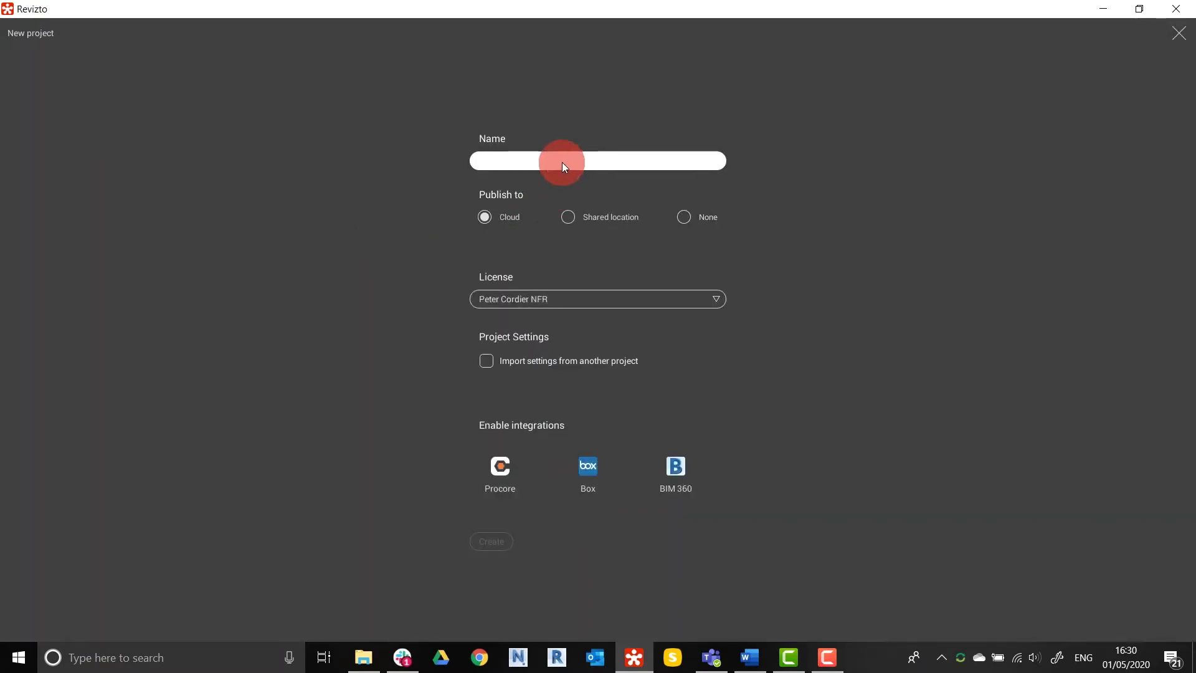
type("Company Project Template")
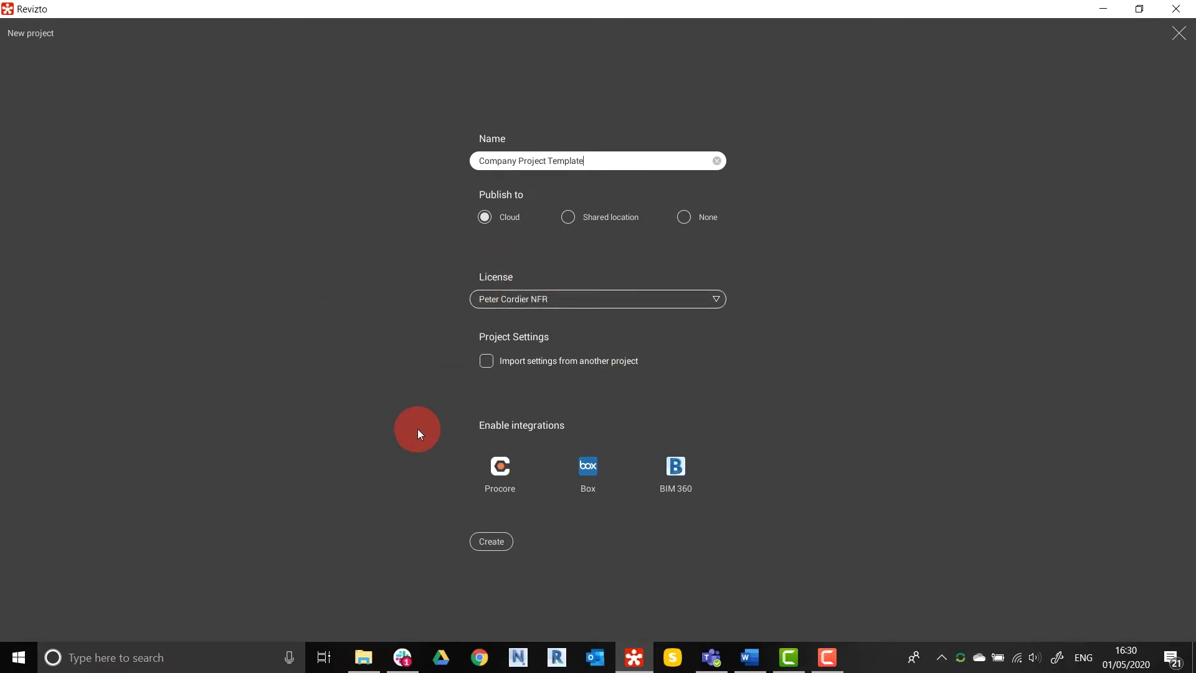
left_click(494, 543)
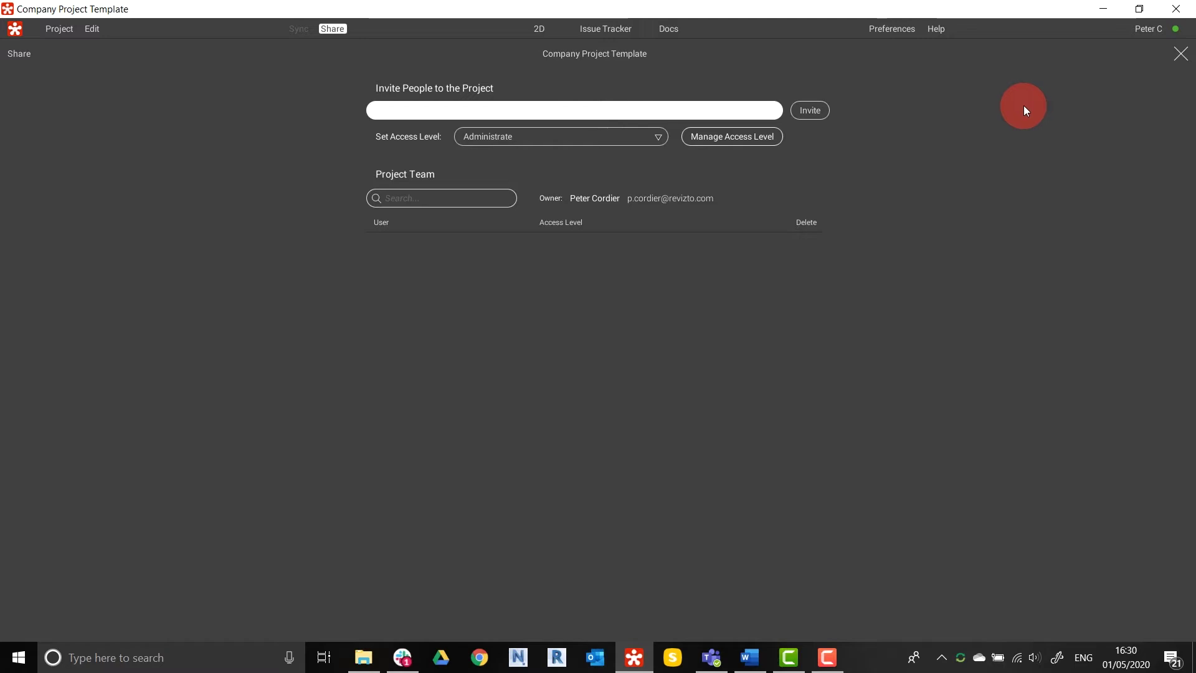
left_click(1183, 55)
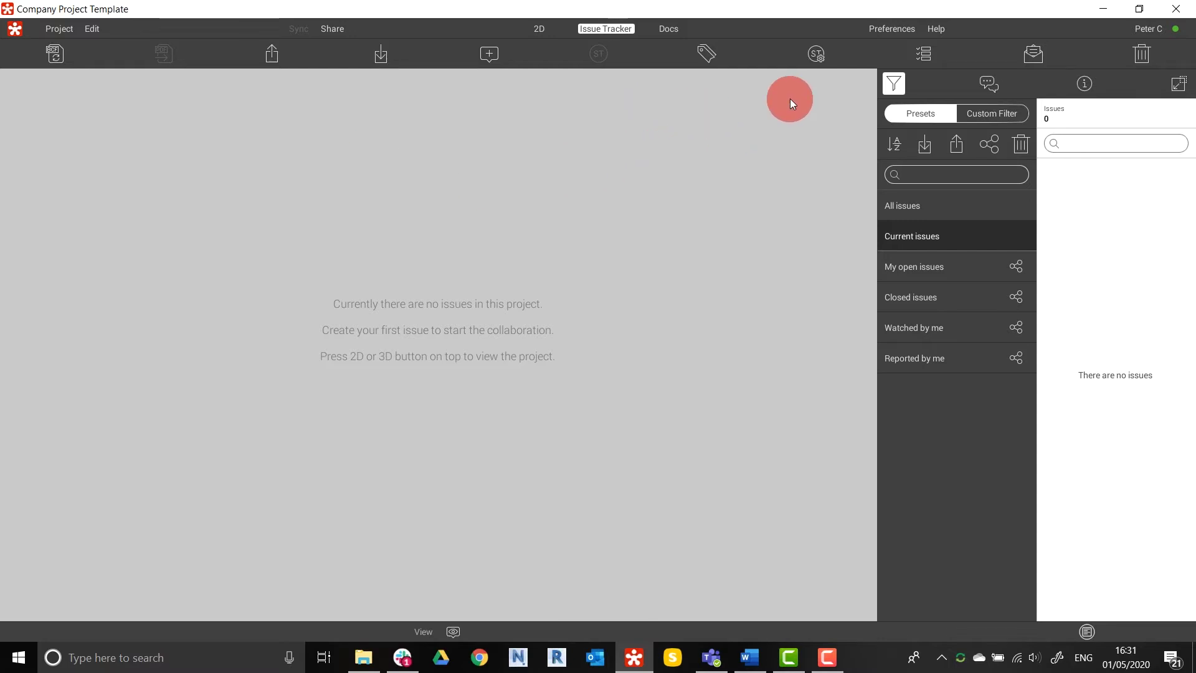
Step: Add the demo stamps from stamp management and confirm with OK
left_click(822, 55)
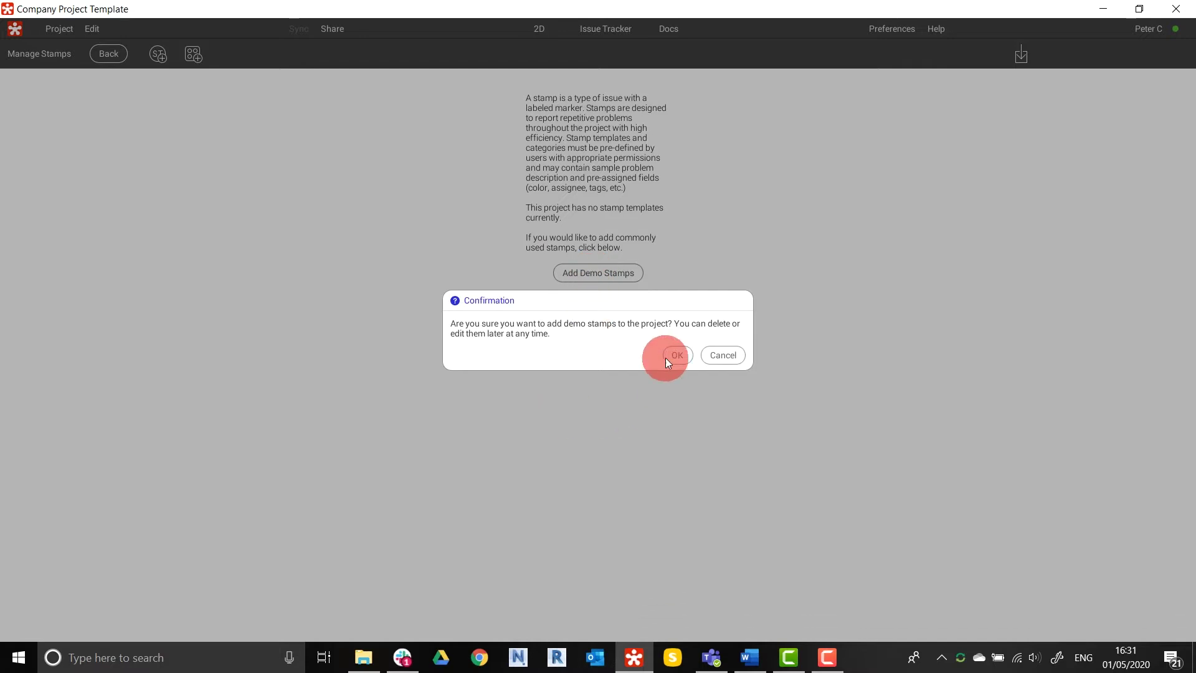
left_click(668, 355)
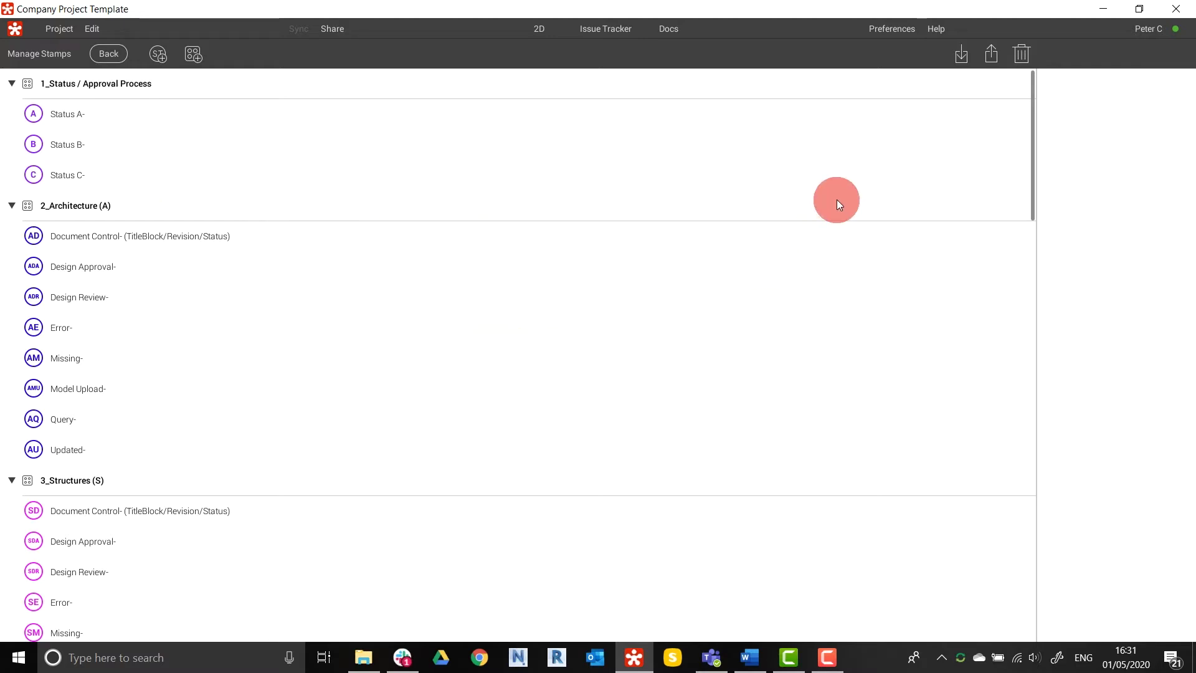
Step: Go back from Manage Stamps to the Issue Tracker
left_click(107, 53)
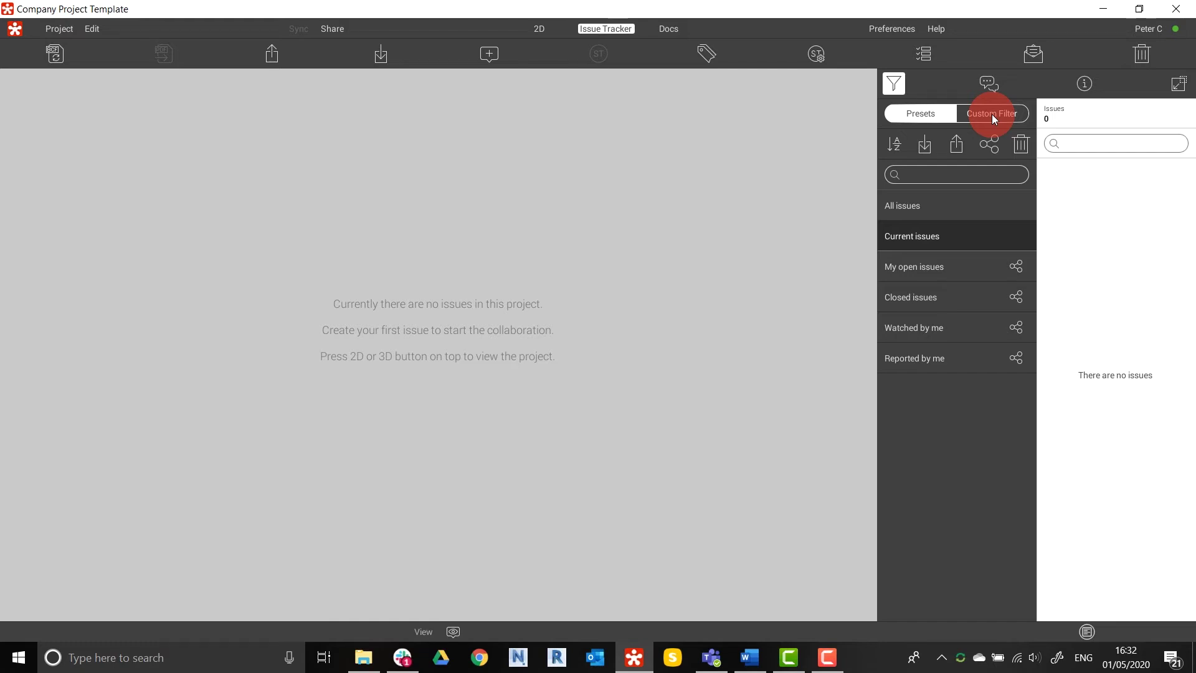
Step: Open the project's Reports in Revizto Workspace from the Reporting icon
left_click(1033, 55)
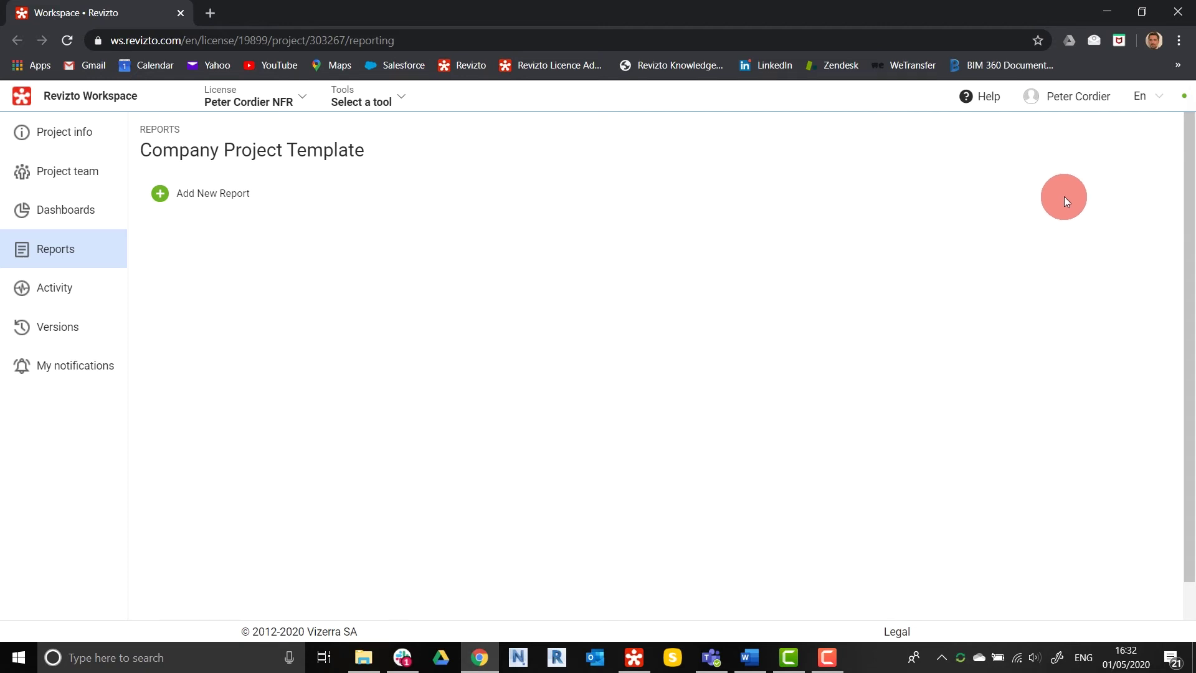
Step: Switch from the Chrome reports page back to the Revizto desktop app
left_click(1176, 11)
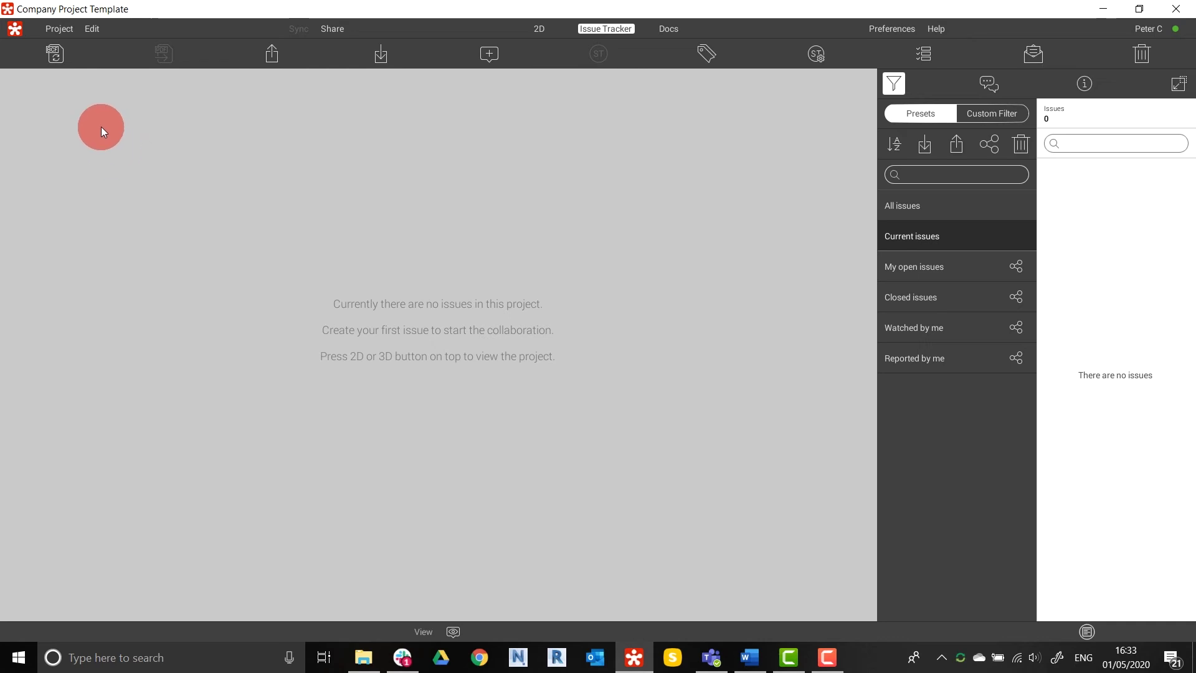
Step: Choose Import Settings from the Project menu
left_click(59, 28)
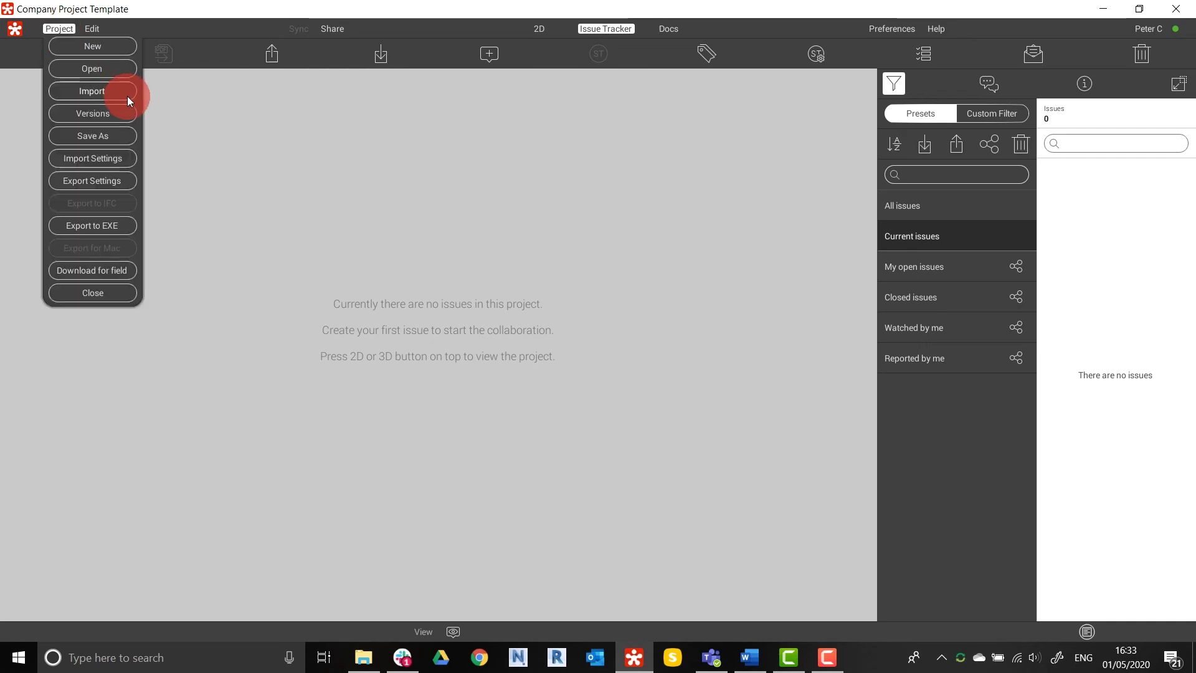
left_click(99, 158)
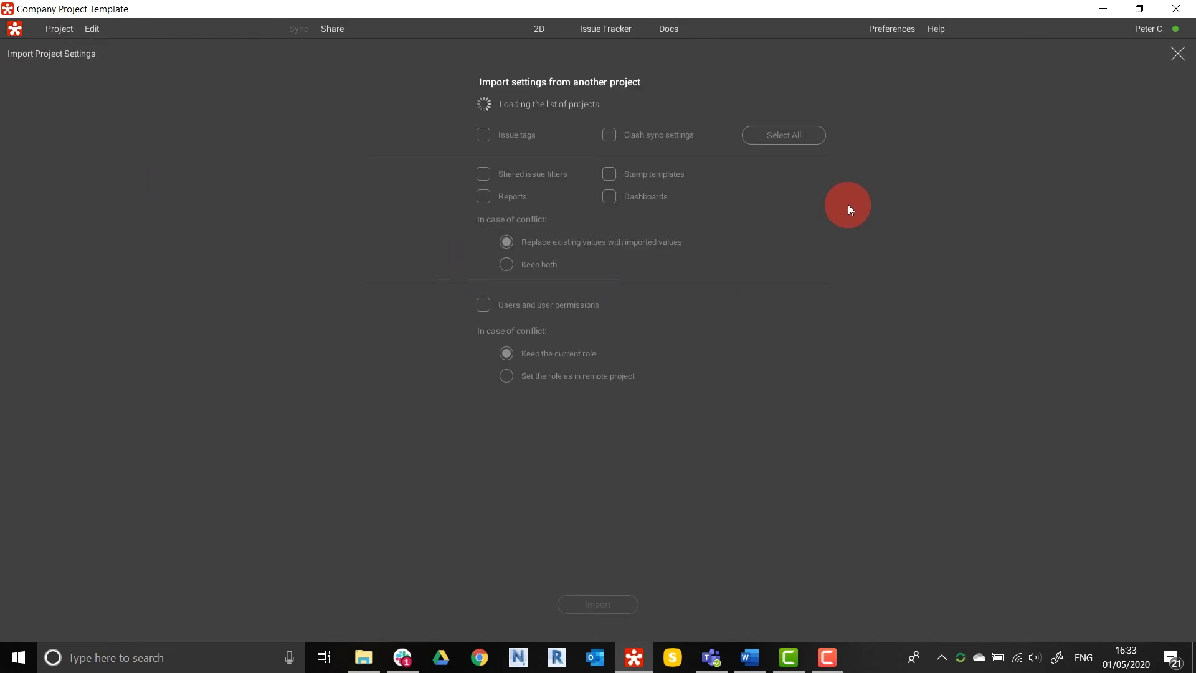